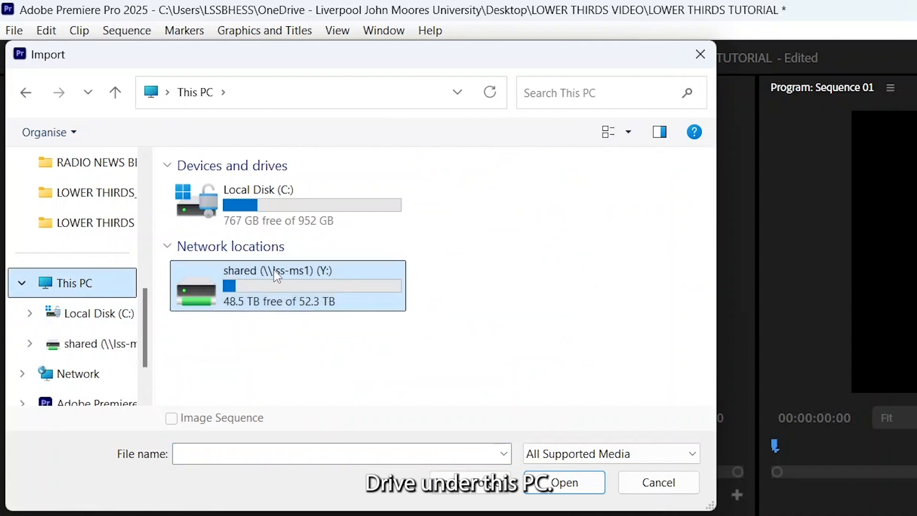
Step: Import MERSEY_NEWS_LT_NEW from the shared drive's L6_JOURN > Titles_Banners_Logos > LOWER THIRDS_WEATHER_GRAPHICS folder
{"action": "double_click", "coordinate": [275, 271]}
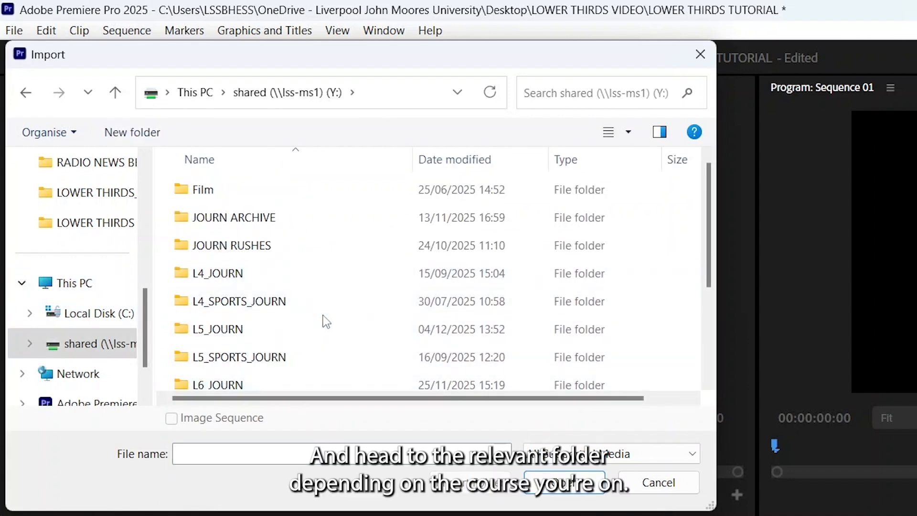
{"action": "scroll", "coordinate": [323, 316], "scroll_direction": "down", "scroll_amount": 1}
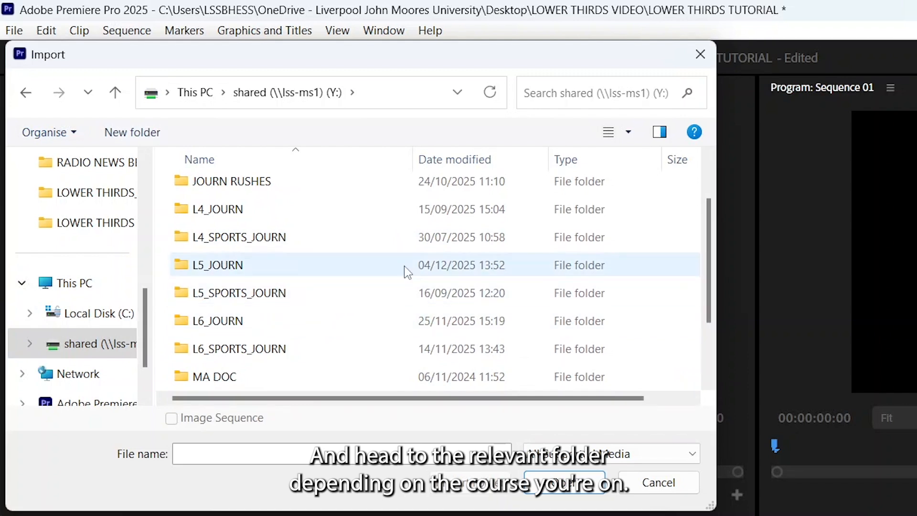
{"action": "scroll", "coordinate": [404, 265], "scroll_direction": "down", "scroll_amount": 1}
{"action": "double_click", "coordinate": [449, 249]}
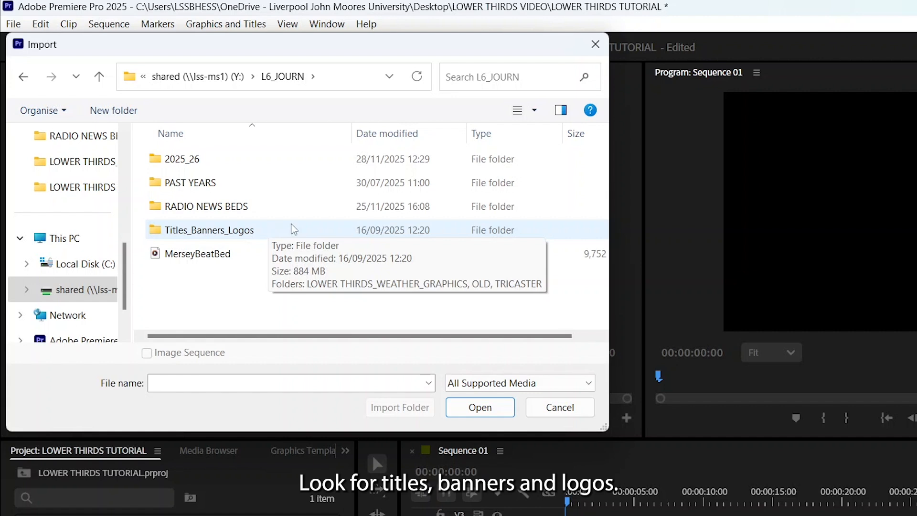
{"action": "double_click", "coordinate": [293, 230]}
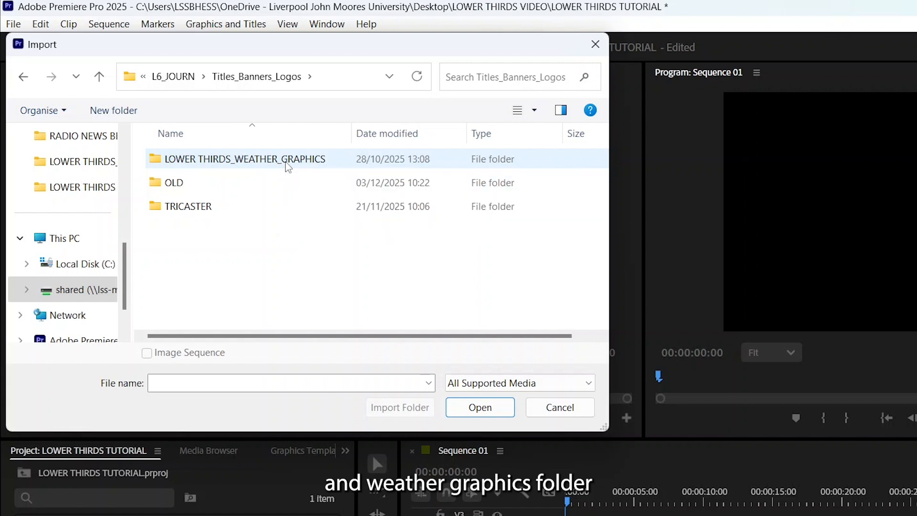
{"action": "double_click", "coordinate": [287, 167]}
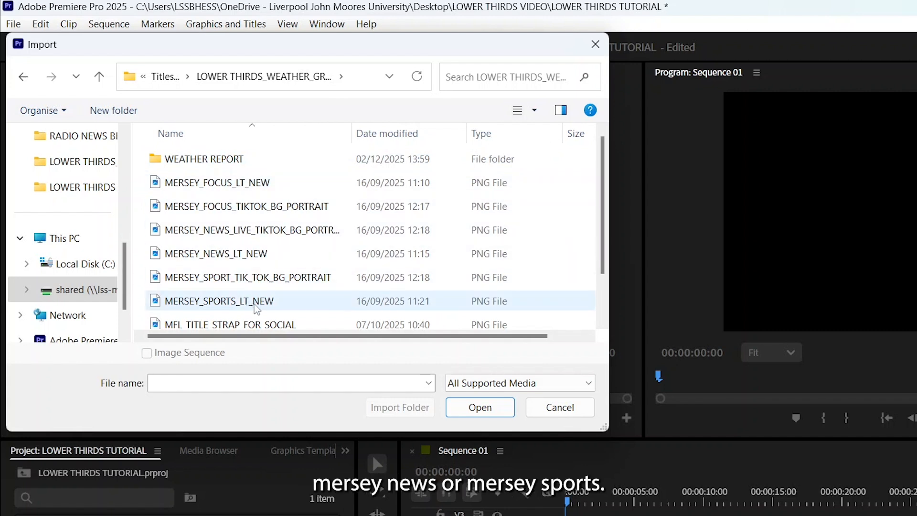
{"action": "left_click", "coordinate": [282, 258]}
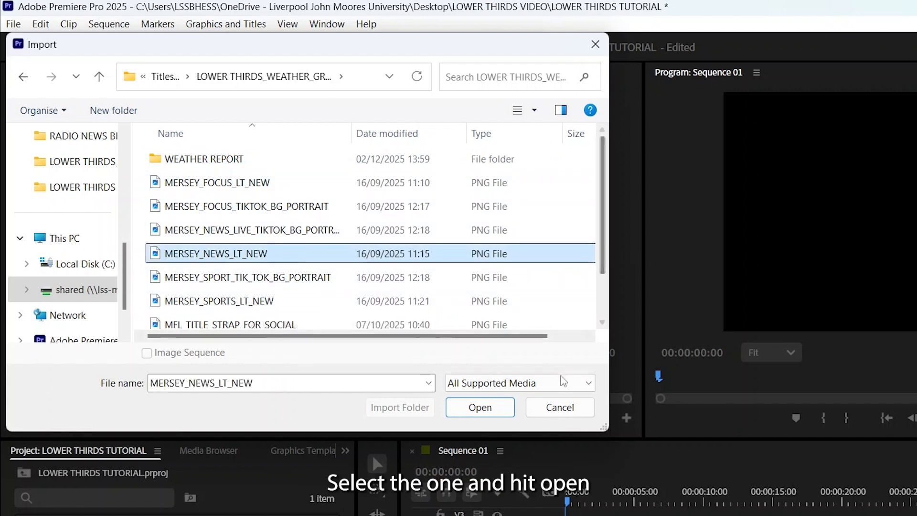
{"action": "left_click", "coordinate": [479, 407]}
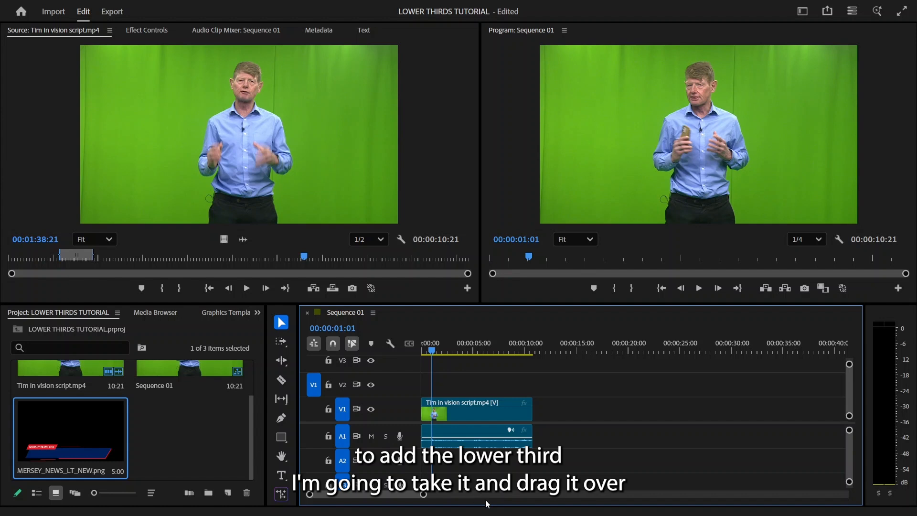
Step: Place MERSEY_NEWS_LT_NEW.png on track V2 at the start of the sequence and set its scale to 77
{"action": "left_click_drag", "start_coordinate": [54, 431], "coordinate": [417, 394]}
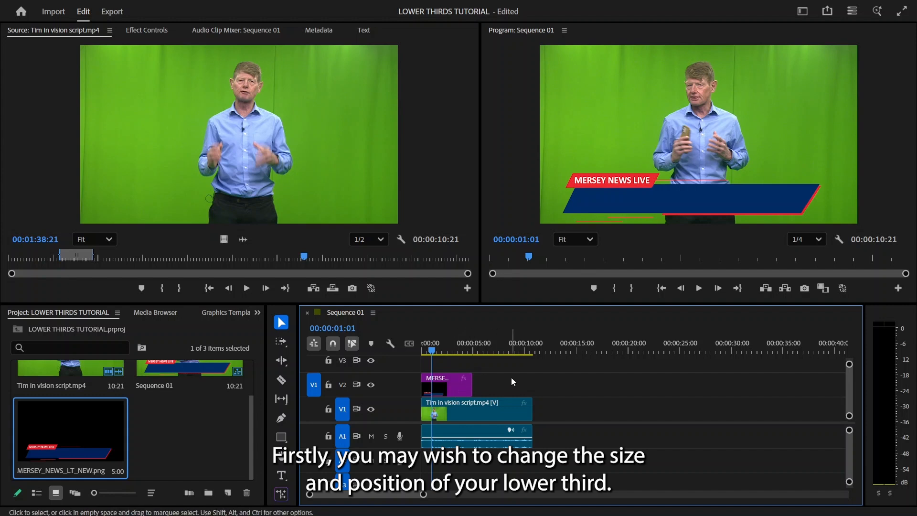
{"action": "left_click", "coordinate": [460, 391]}
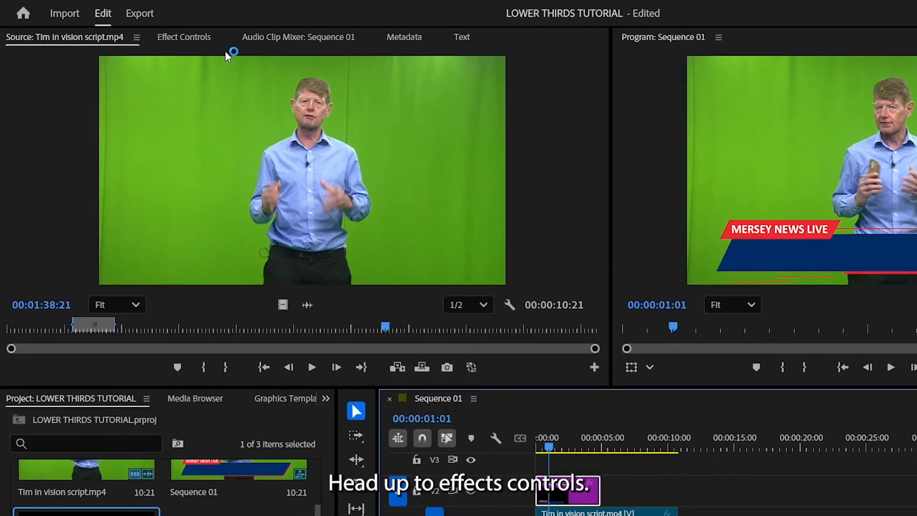
{"action": "left_click", "coordinate": [189, 42]}
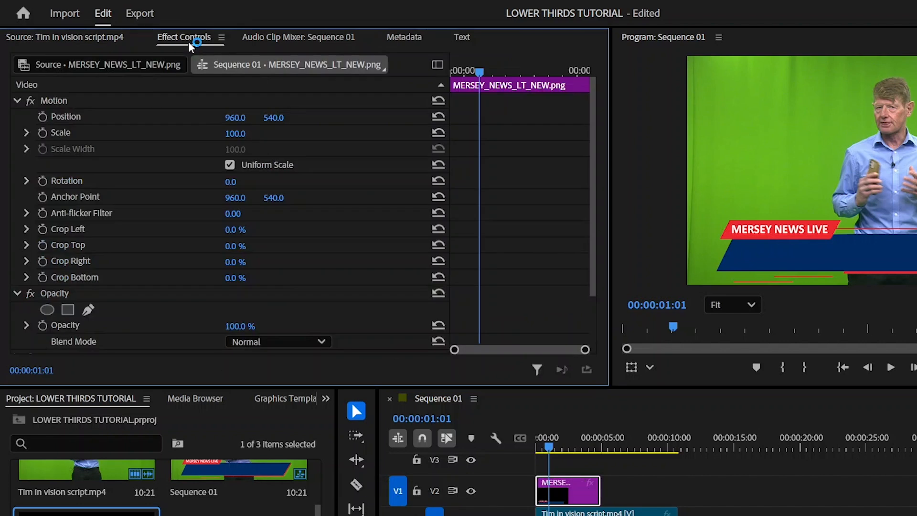
{"action": "left_click", "coordinate": [17, 101]}
{"action": "left_click", "coordinate": [18, 101]}
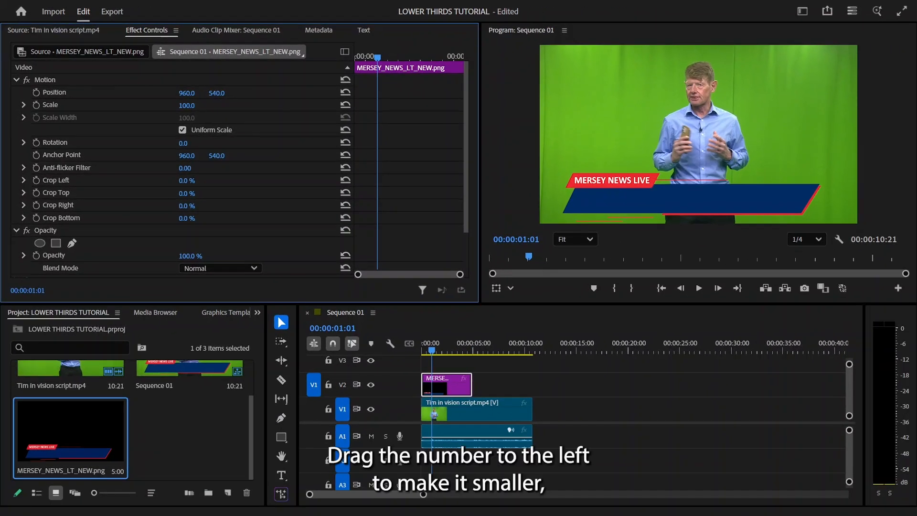
{"action": "left_click_drag", "start_coordinate": [187, 105], "coordinate": [180, 105]}
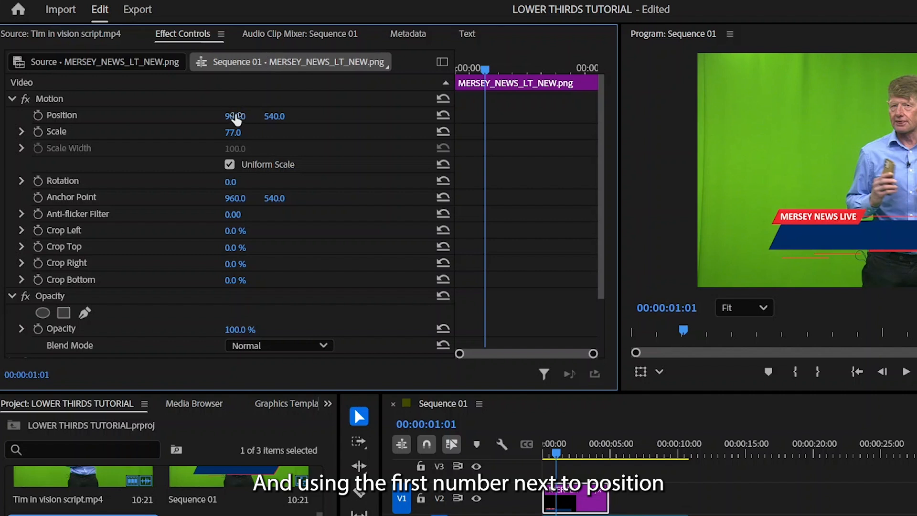
Step: Reposition the lower third graphic to 728, 631 in the frame
{"action": "left_click_drag", "start_coordinate": [236, 119], "coordinate": [107, 93]}
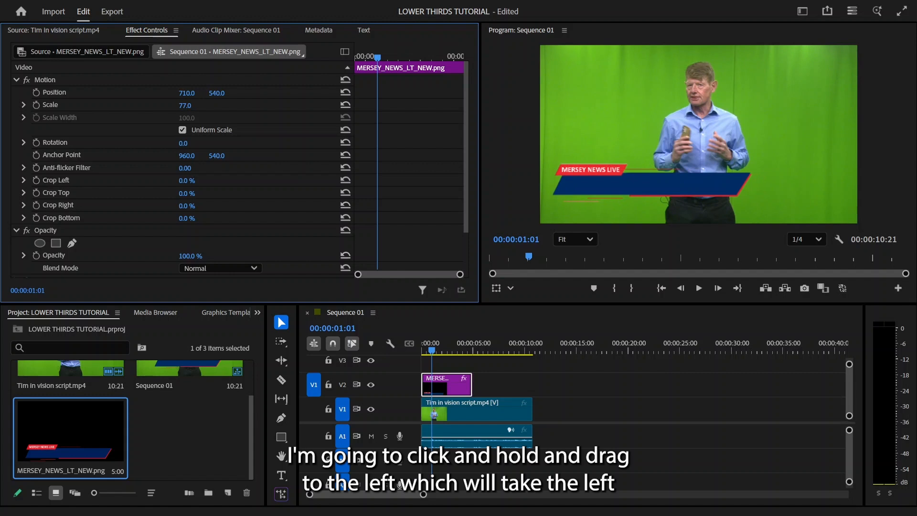
{"action": "left_click_drag", "start_coordinate": [187, 92], "coordinate": [209, 95]}
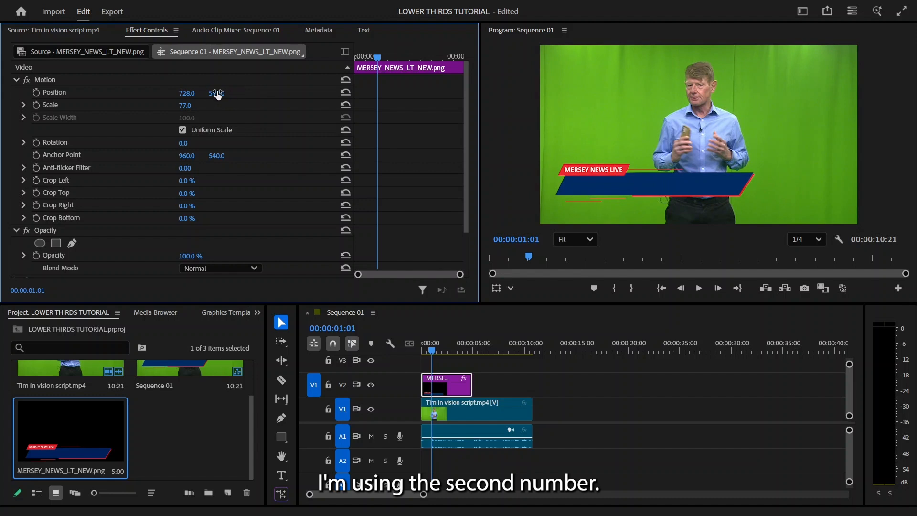
{"action": "left_click_drag", "start_coordinate": [216, 93], "coordinate": [242, 93]}
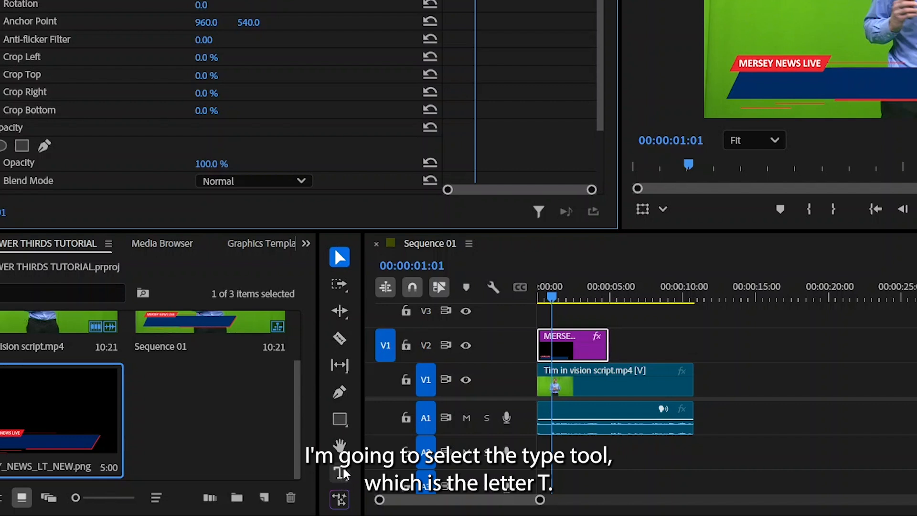
Step: Add a two-line text layer on the blue banner with the presenter's full name above "Presenter"
{"action": "left_click", "coordinate": [344, 474]}
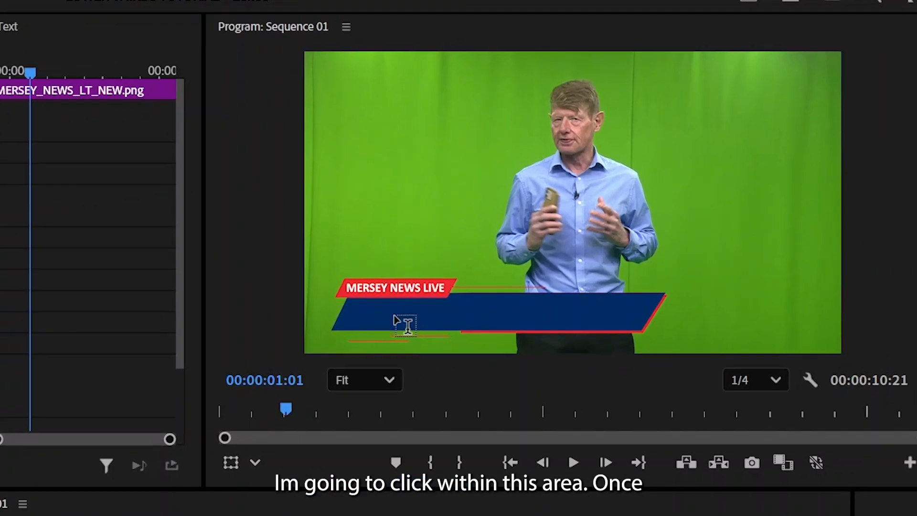
{"action": "left_click", "coordinate": [543, 230]}
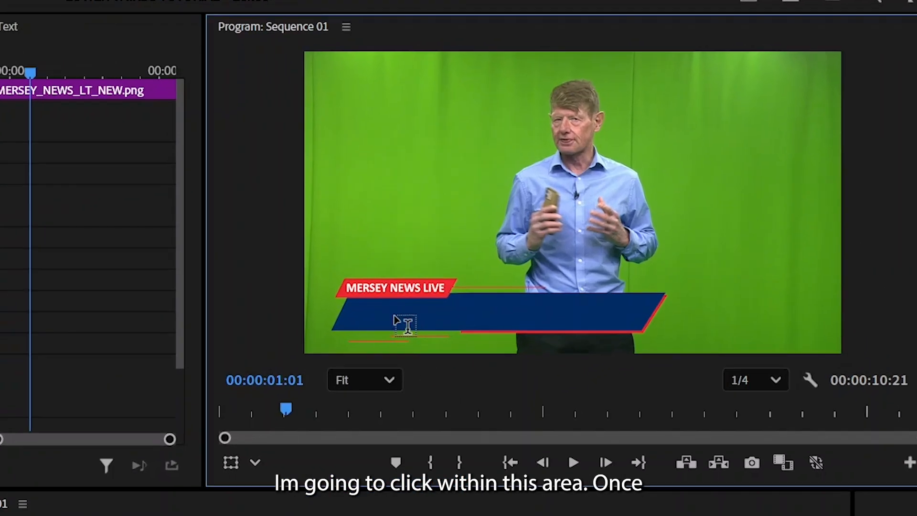
{"action": "left_click", "coordinate": [395, 318]}
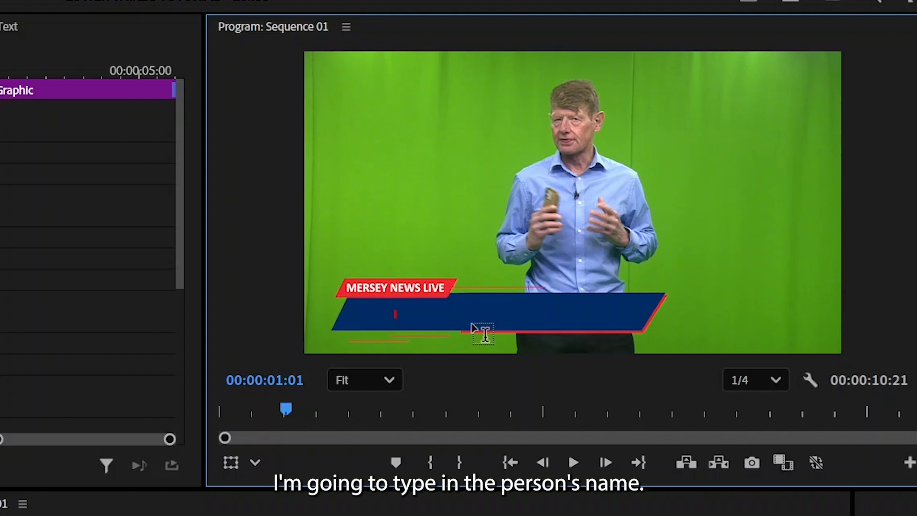
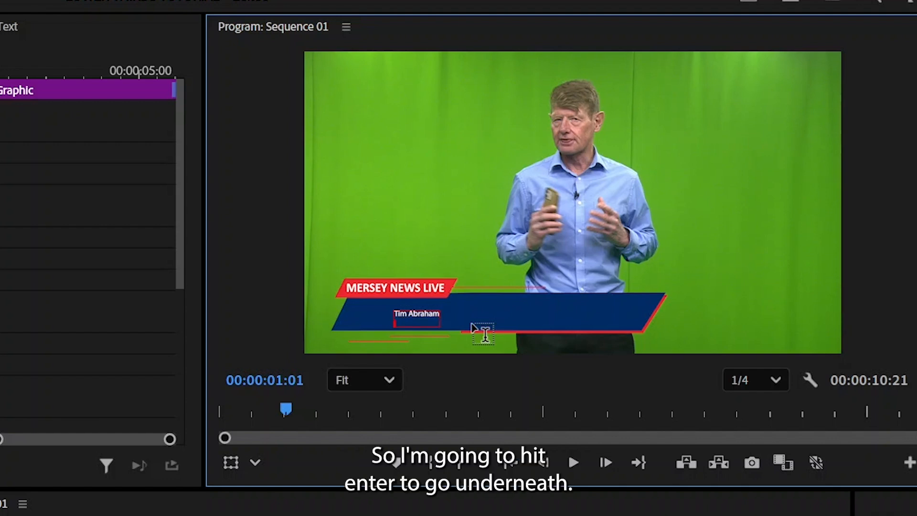
{"action": "type", "text": "Presente"}
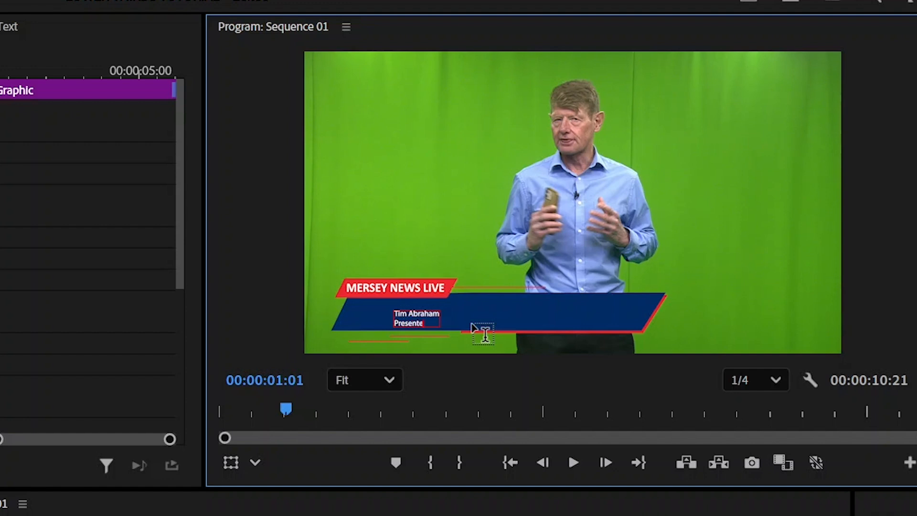
{"action": "type", "text": "r"}
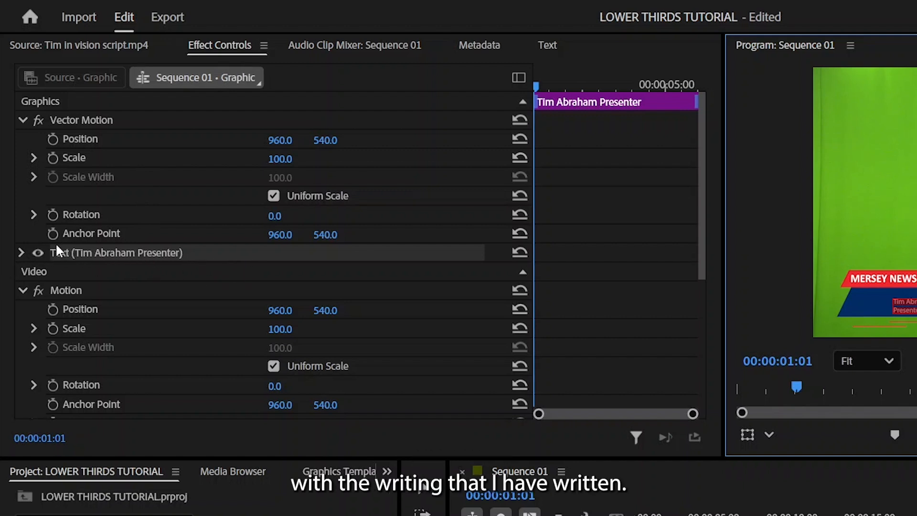
Step: Set the banner text's font size to 44, and set only the "Presenter" line to 34
{"action": "left_click", "coordinate": [22, 253]}
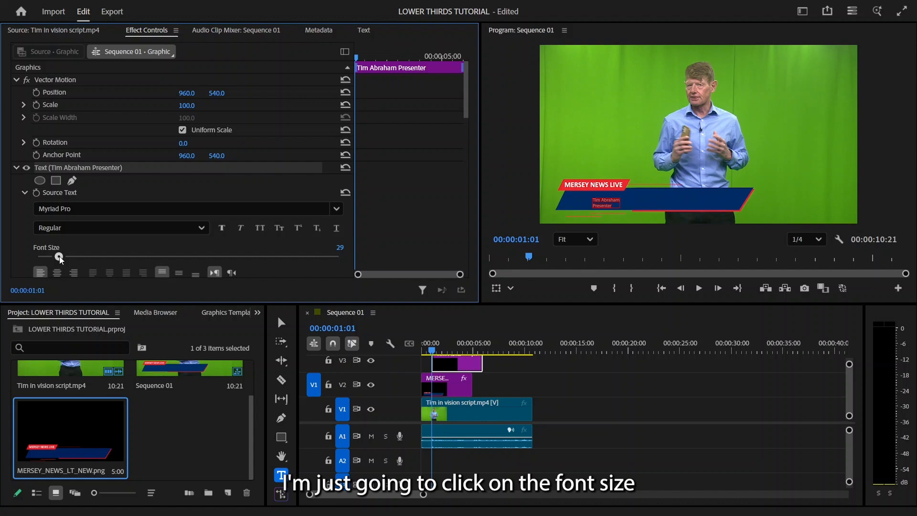
{"action": "left_click_drag", "start_coordinate": [60, 258], "coordinate": [72, 265]}
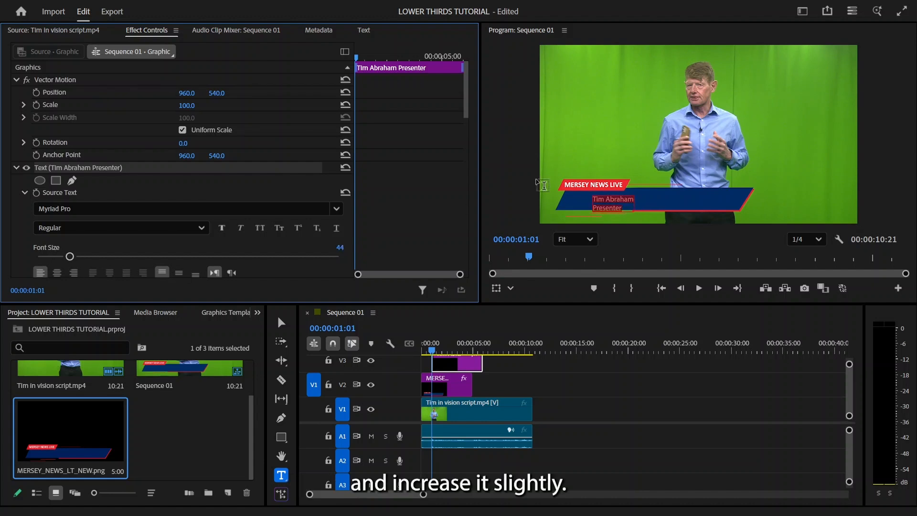
{"action": "left_click", "coordinate": [626, 203]}
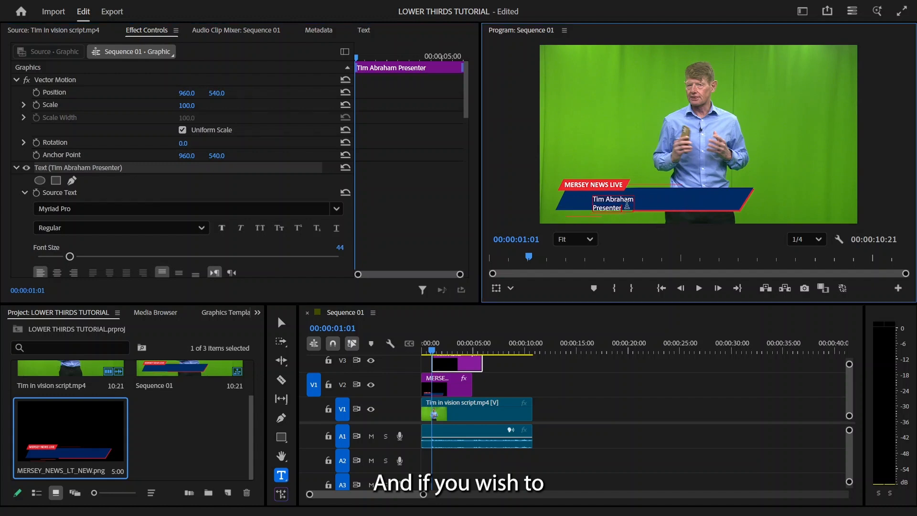
{"action": "left_click_drag", "start_coordinate": [627, 208], "coordinate": [592, 210]}
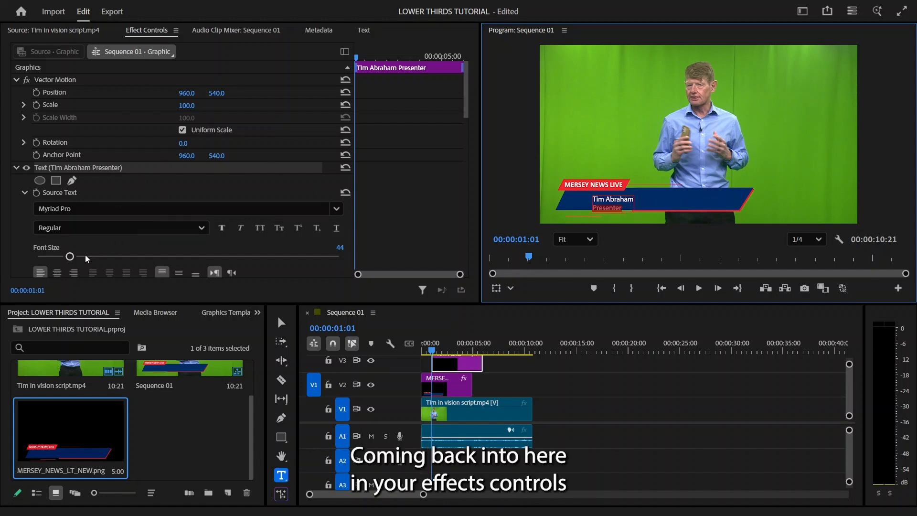
{"action": "left_click_drag", "start_coordinate": [70, 258], "coordinate": [62, 259]}
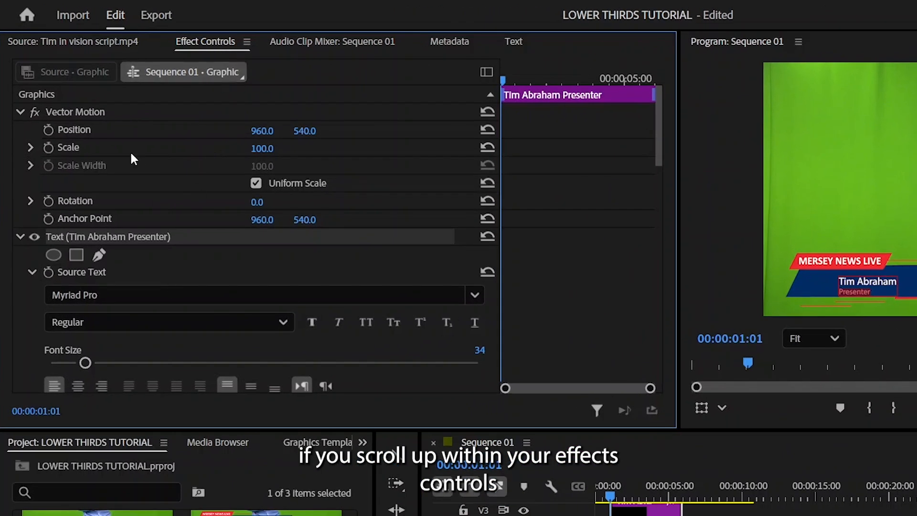
Step: Shift the text horizontally towards the banner's left end with its Vector Motion position, and return to the Selection tool
{"action": "left_click", "coordinate": [20, 115]}
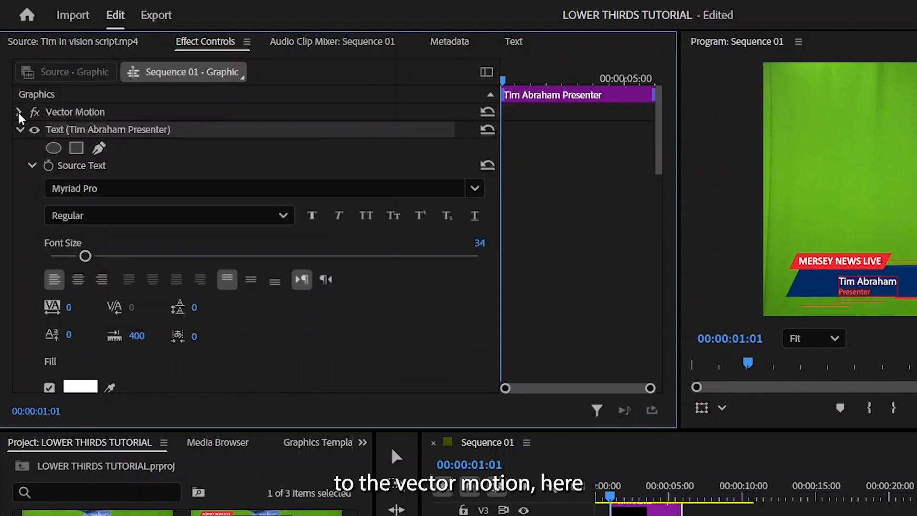
{"action": "left_click", "coordinate": [21, 115]}
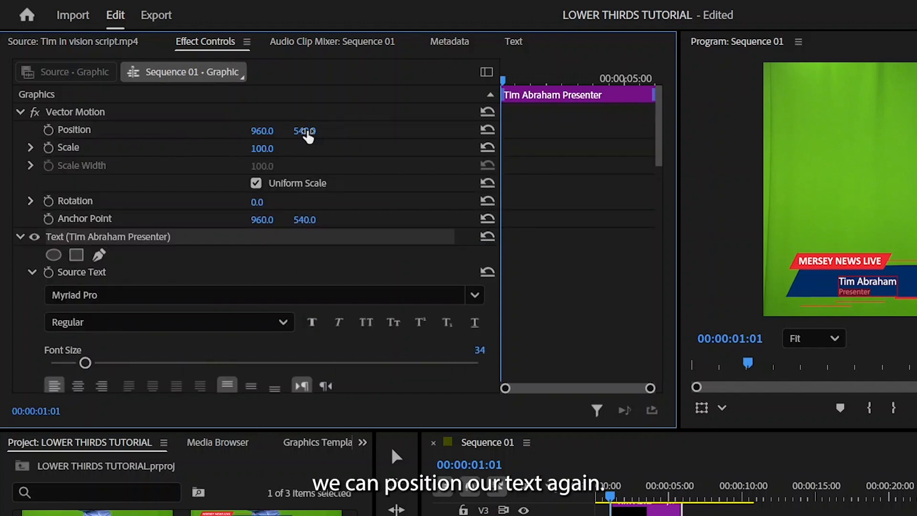
{"action": "left_click_drag", "start_coordinate": [282, 137], "coordinate": [272, 136]}
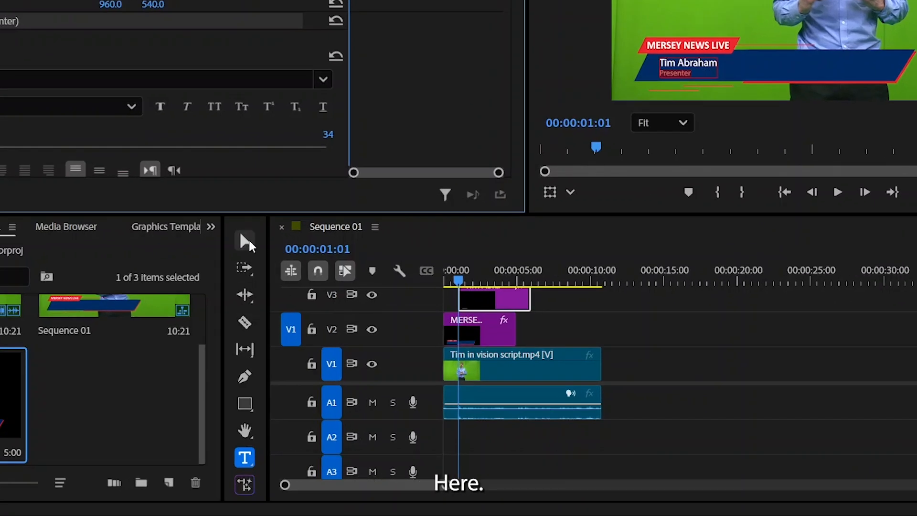
{"action": "left_click", "coordinate": [246, 241]}
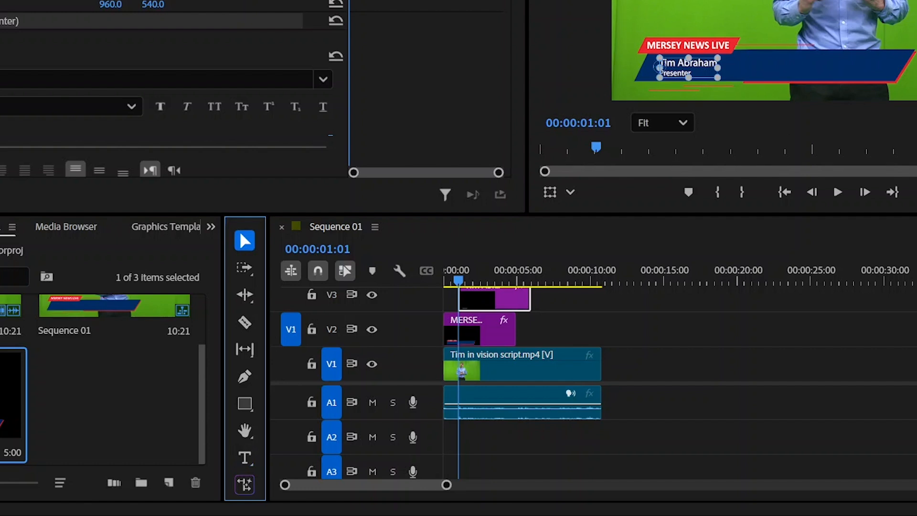
{"action": "left_click", "coordinate": [708, 14]}
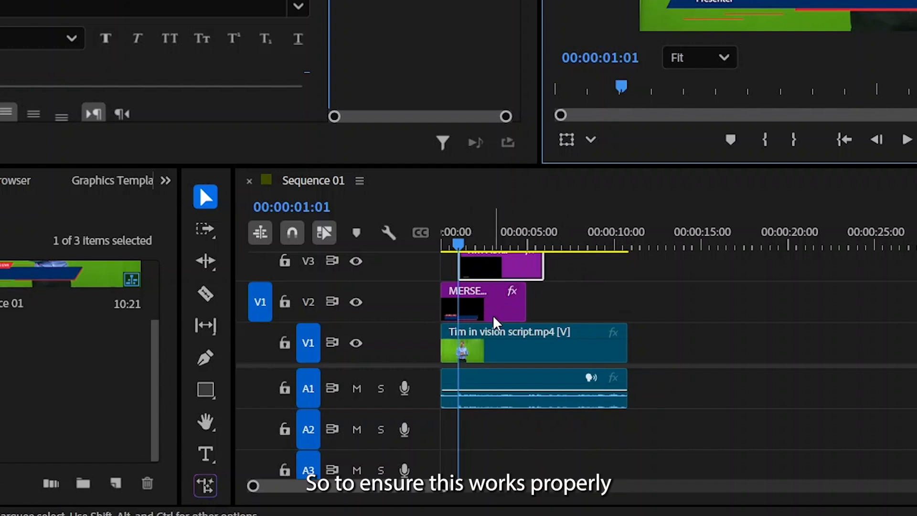
Step: Move the text clip on V3 to the sequence start, aligning its start and end with the lower third clip on V2
{"action": "left_click", "coordinate": [506, 275]}
{"action": "left_click_drag", "start_coordinate": [505, 274], "coordinate": [454, 270]}
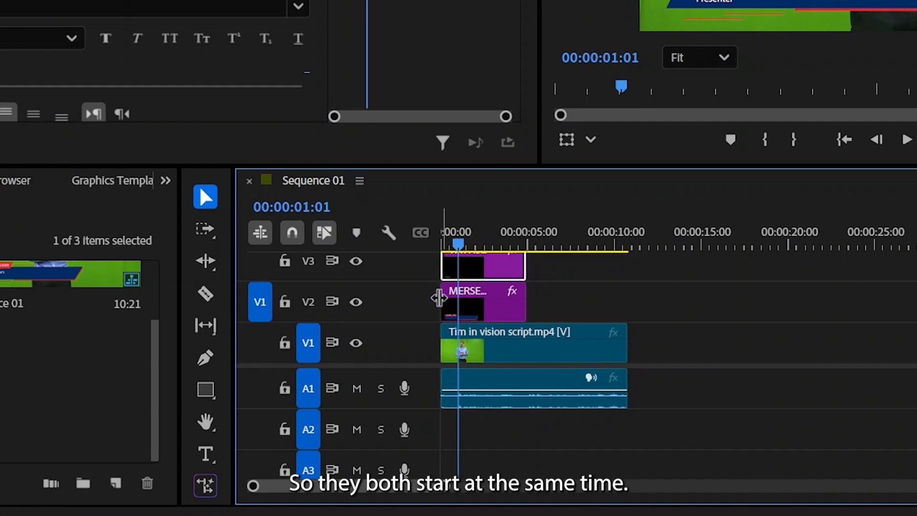
{"action": "left_click", "coordinate": [438, 268]}
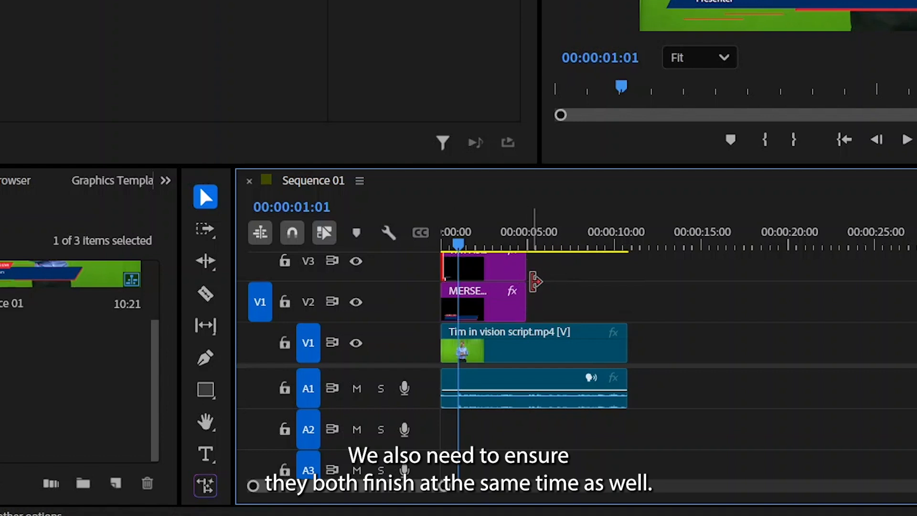
{"action": "mouse_move", "coordinate": [536, 267]}
{"action": "left_mouse_down"}
{"action": "mouse_move", "coordinate": [574, 263]}
{"action": "mouse_move", "coordinate": [575, 270]}
{"action": "mouse_move", "coordinate": [531, 268]}
{"action": "left_mouse_up"}
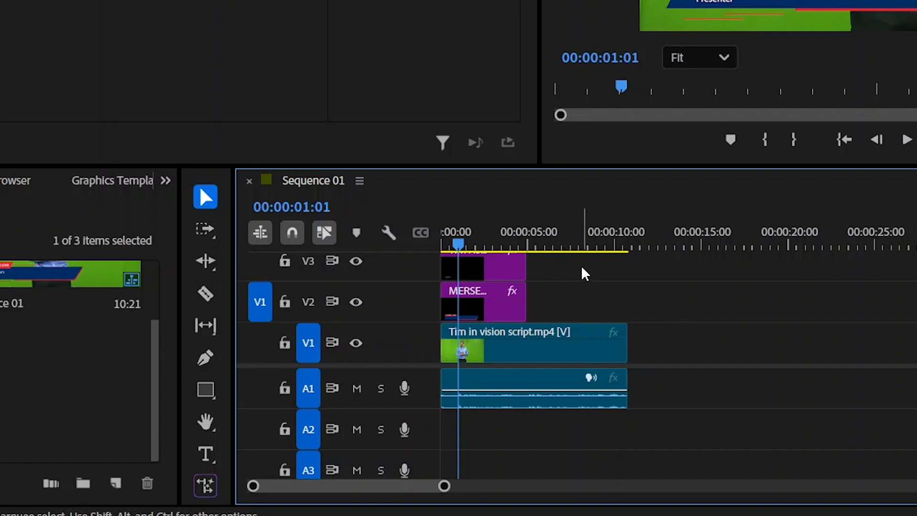
Step: Apply the default transition to both ends of the V2 and V3 graphic clips and play the sequence from the start
{"action": "left_click_drag", "start_coordinate": [583, 266], "coordinate": [441, 319]}
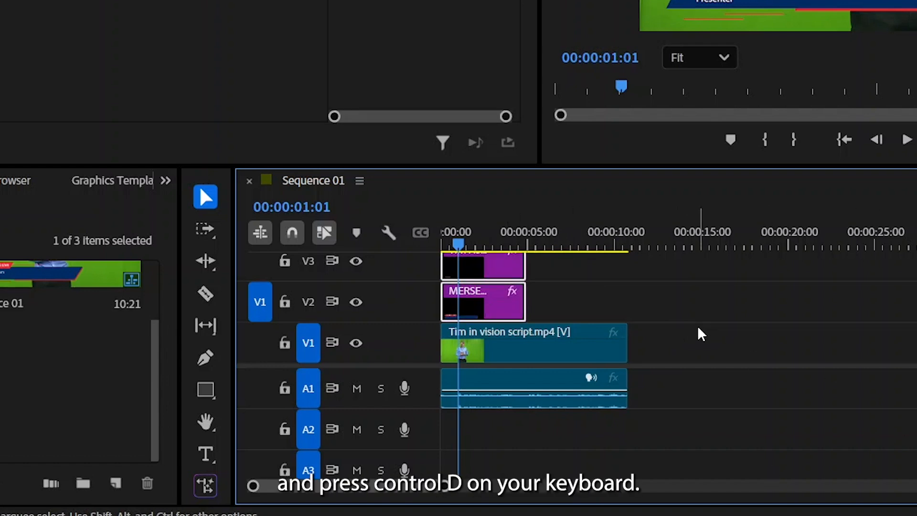
{"action": "key", "text": "ctrl+d"}
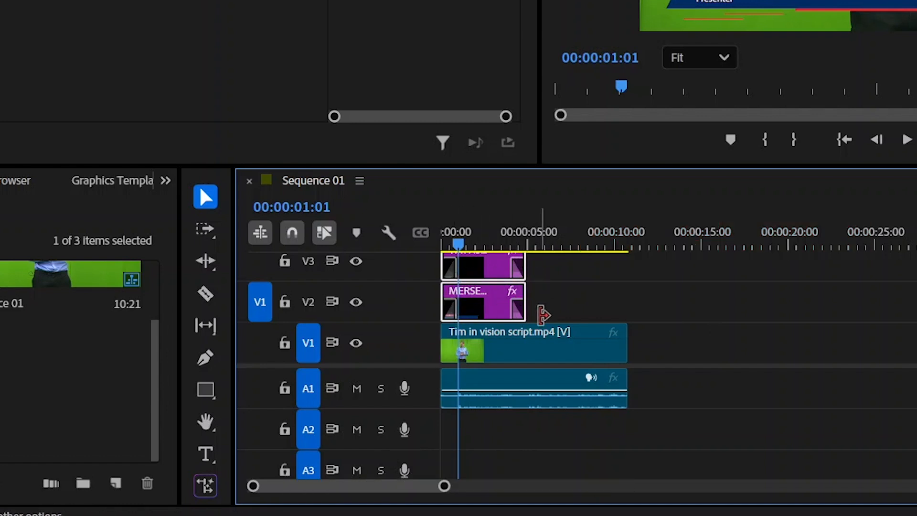
{"action": "left_click_drag", "start_coordinate": [461, 246], "coordinate": [405, 244]}
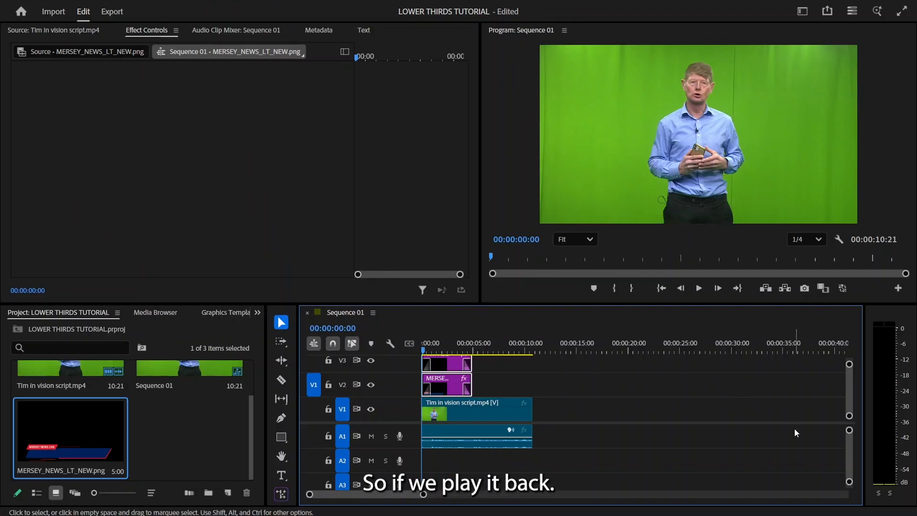
{"action": "key", "text": "space"}
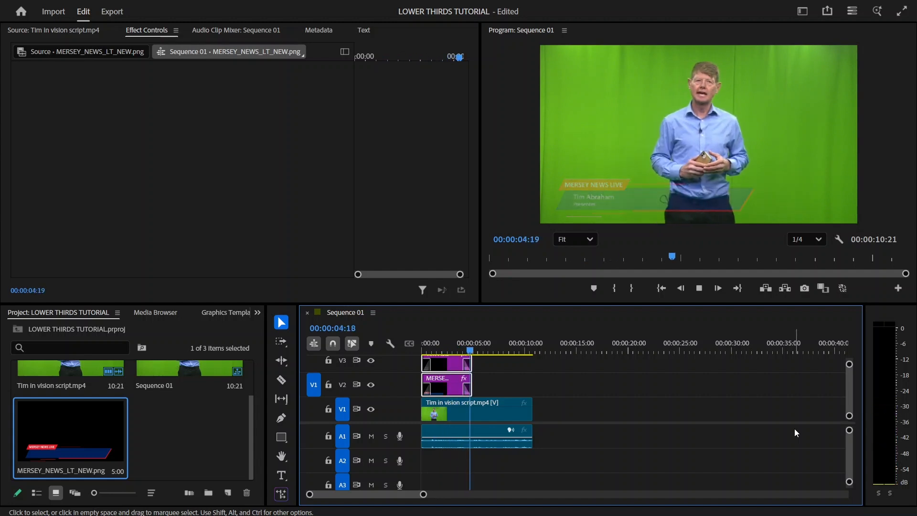
{"action": "key", "text": "space"}
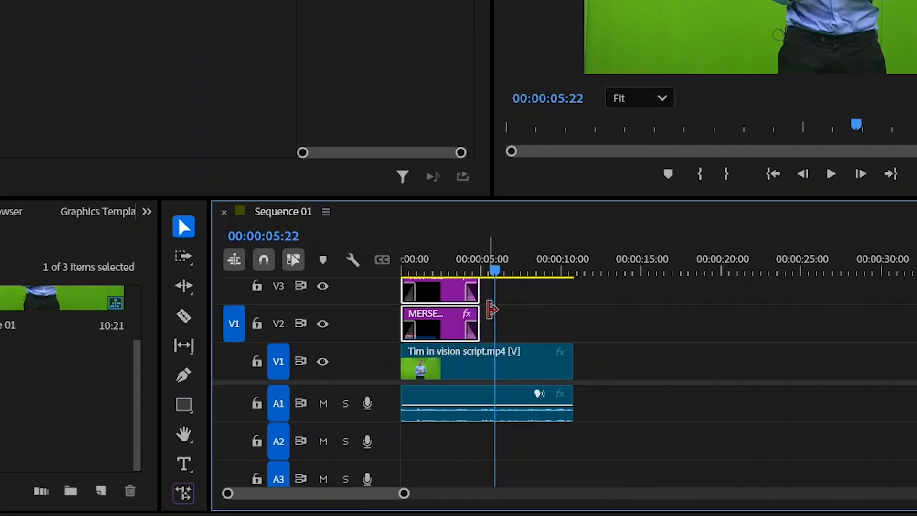
Step: Extend both graphic clips together to end at about 8 seconds and play the sequence from the start
{"action": "left_click_drag", "start_coordinate": [492, 309], "coordinate": [530, 295]}
{"action": "key", "text": "Home"}
{"action": "key", "text": "space"}
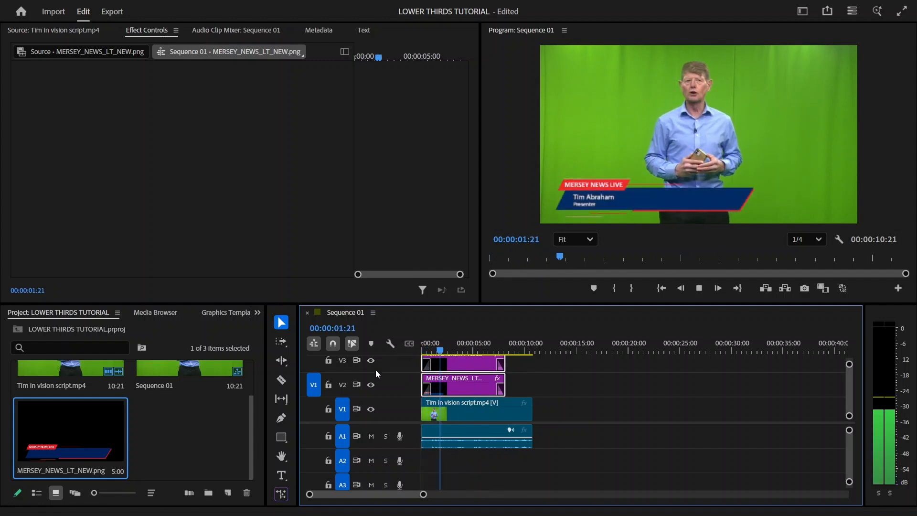